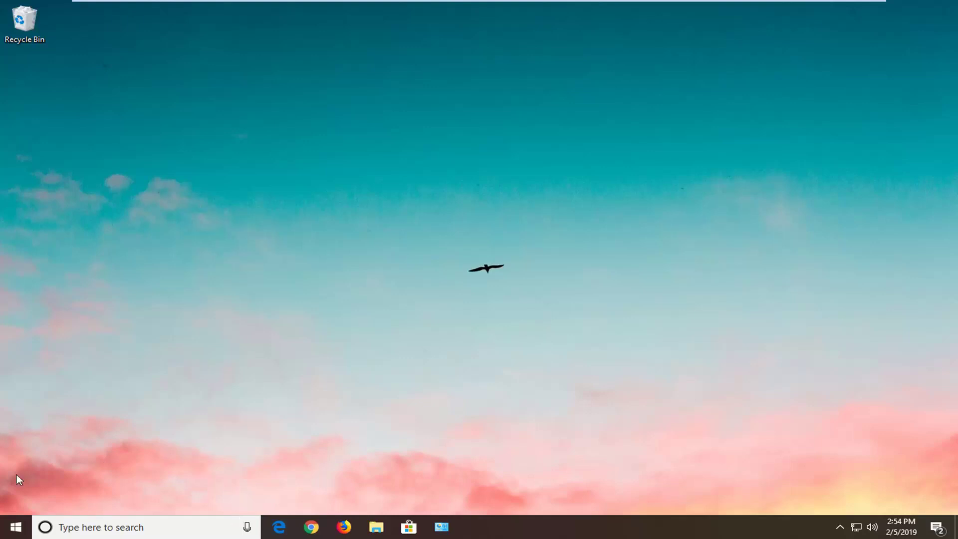
Search the Start menu for regedit and run Registry Editor as administrator.
{"action": "left_click", "coordinate": [11, 529]}
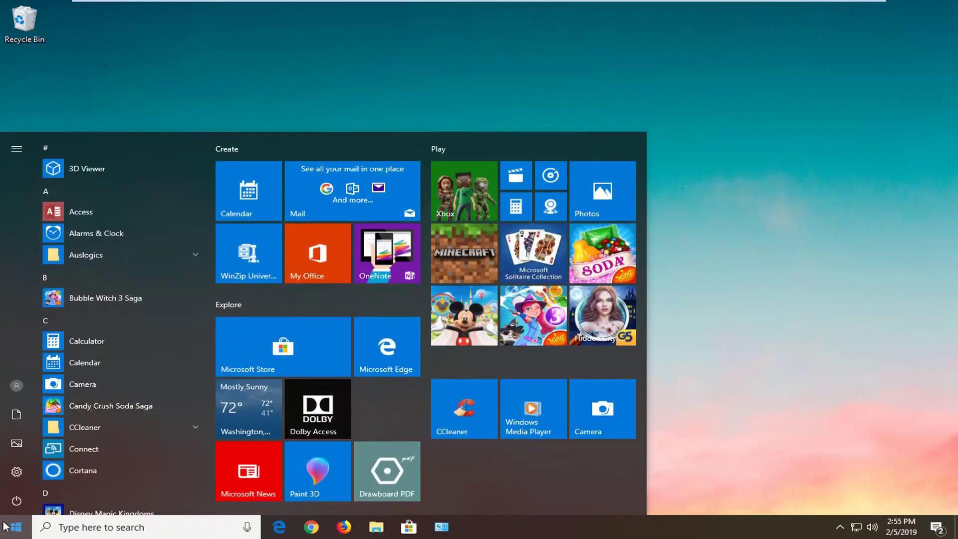
{"action": "type", "text": "regedit"}
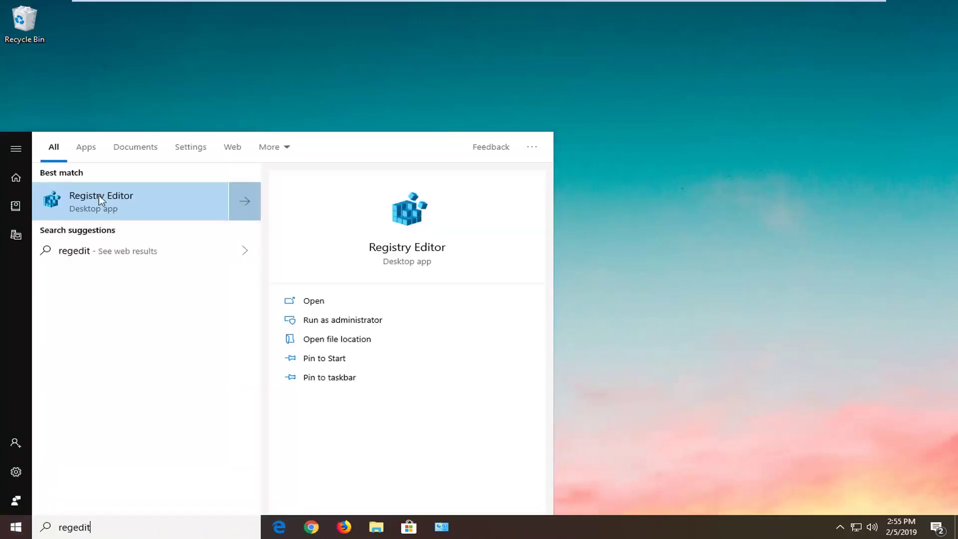
{"action": "right_click", "coordinate": [125, 206]}
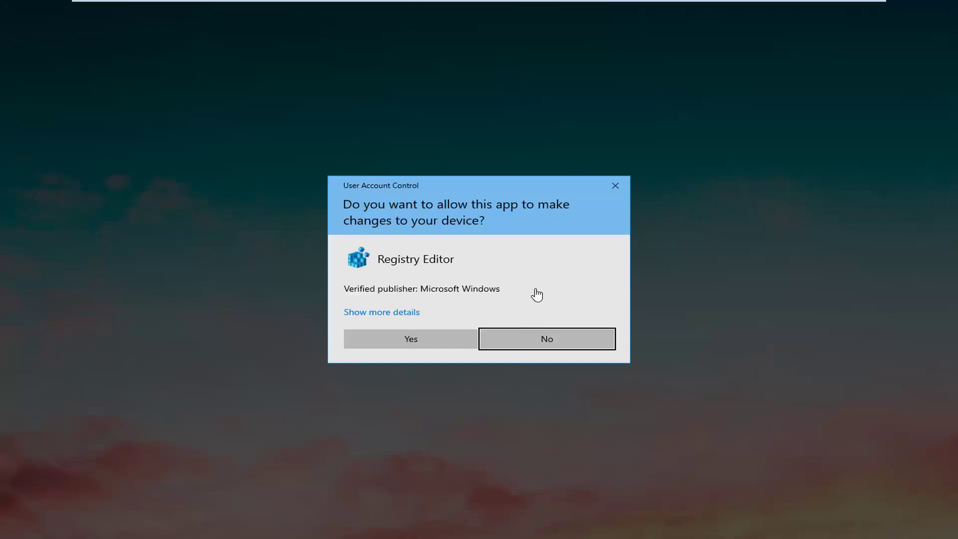
Approve the User Account Control prompt so Registry Editor opens with administrator rights.
{"action": "left_click", "coordinate": [409, 339]}
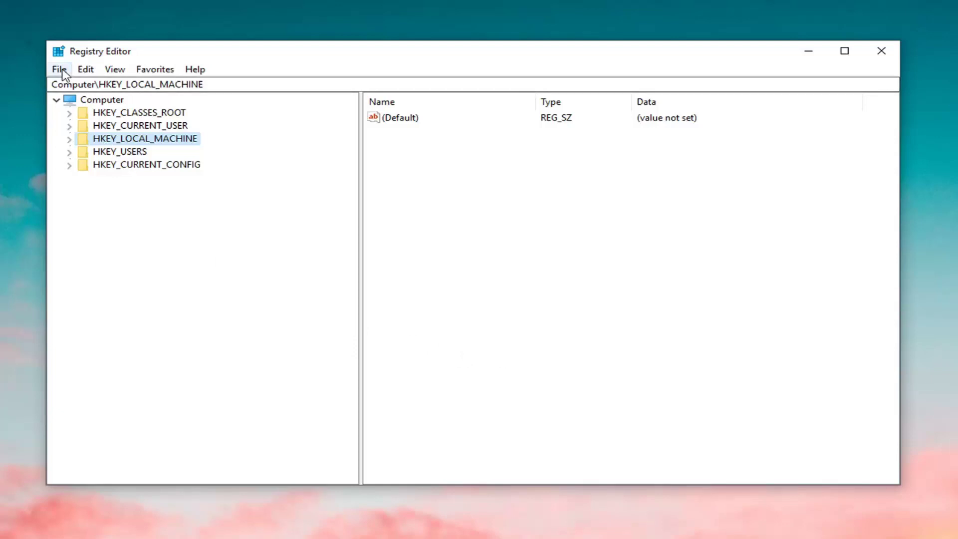
Select the Computer root, open File > Export, and cancel the Export Registry File dialog.
{"action": "left_click", "coordinate": [102, 99]}
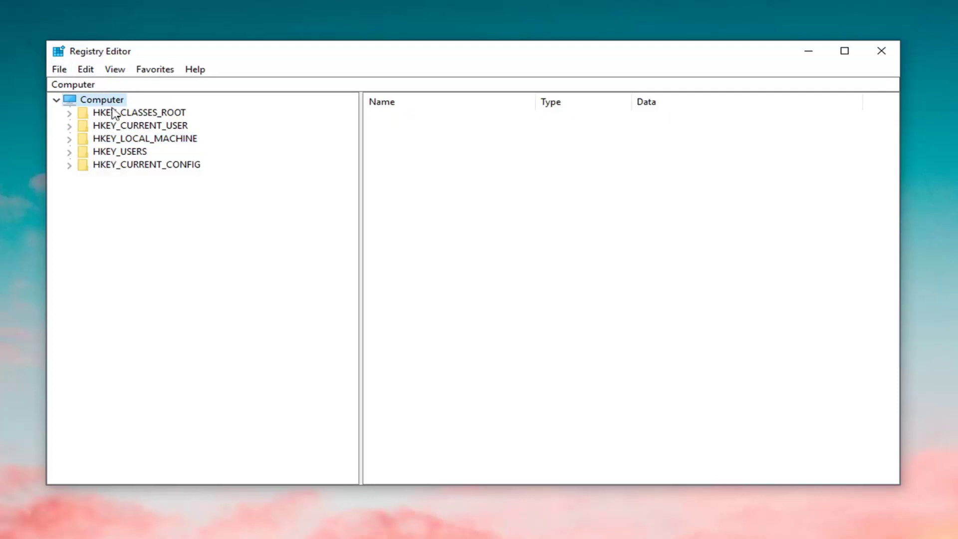
{"action": "left_click", "coordinate": [77, 84]}
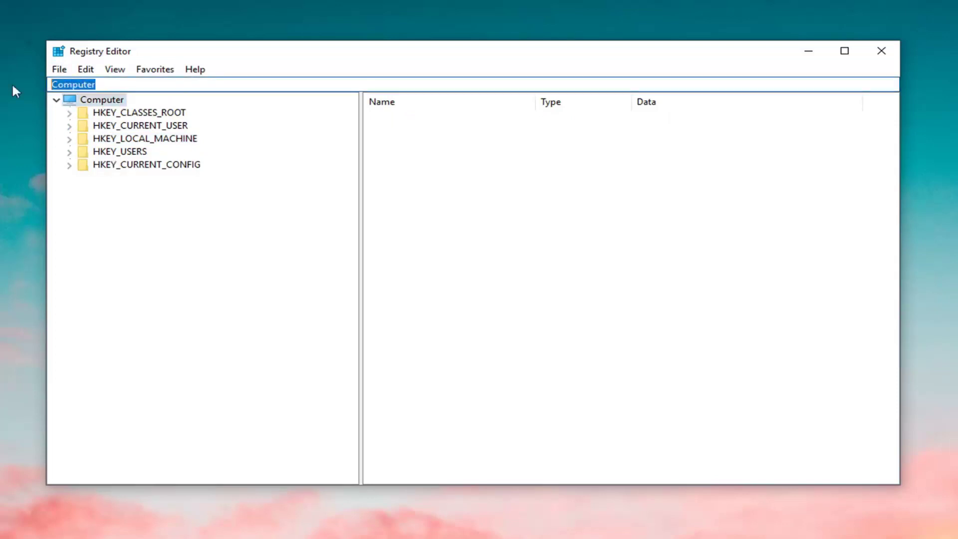
{"action": "left_click", "coordinate": [102, 104]}
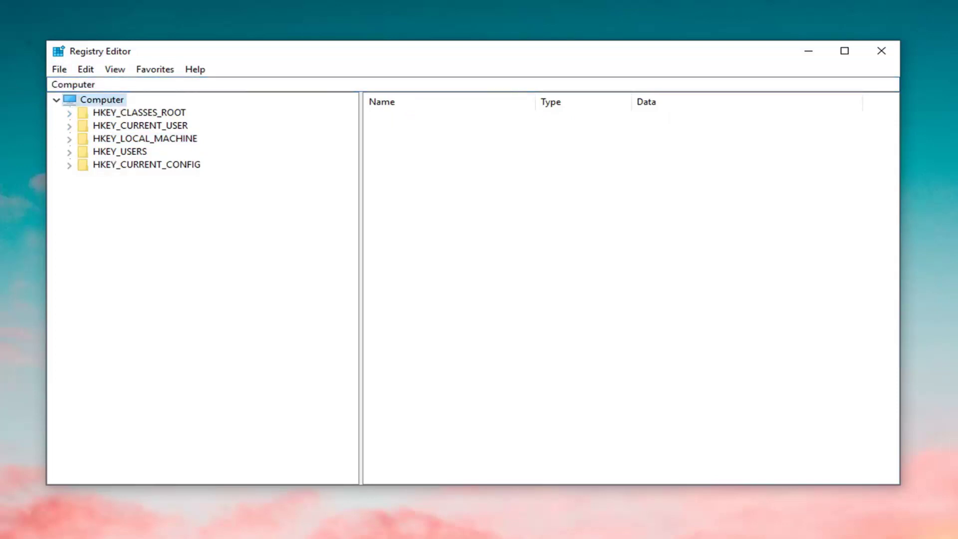
{"action": "left_click", "coordinate": [57, 71]}
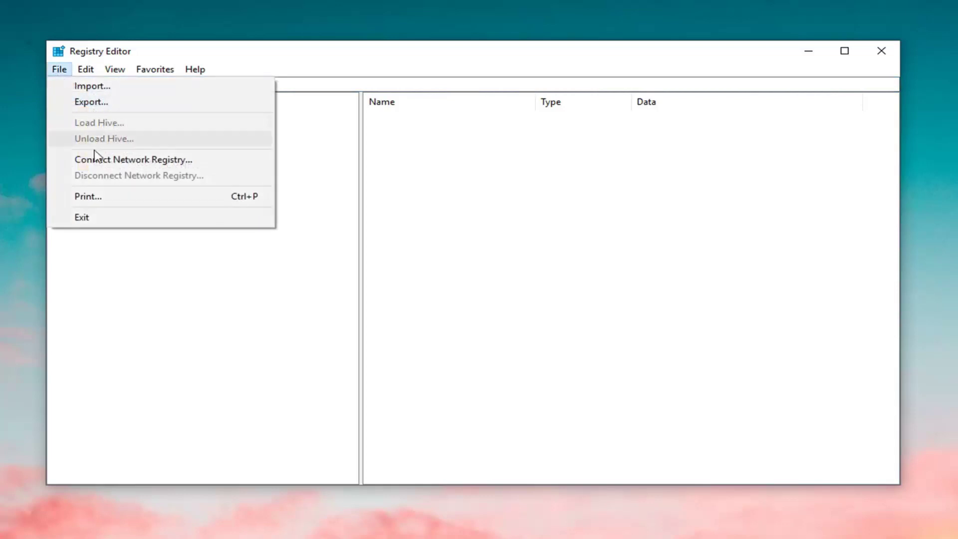
{"action": "left_click", "coordinate": [90, 102]}
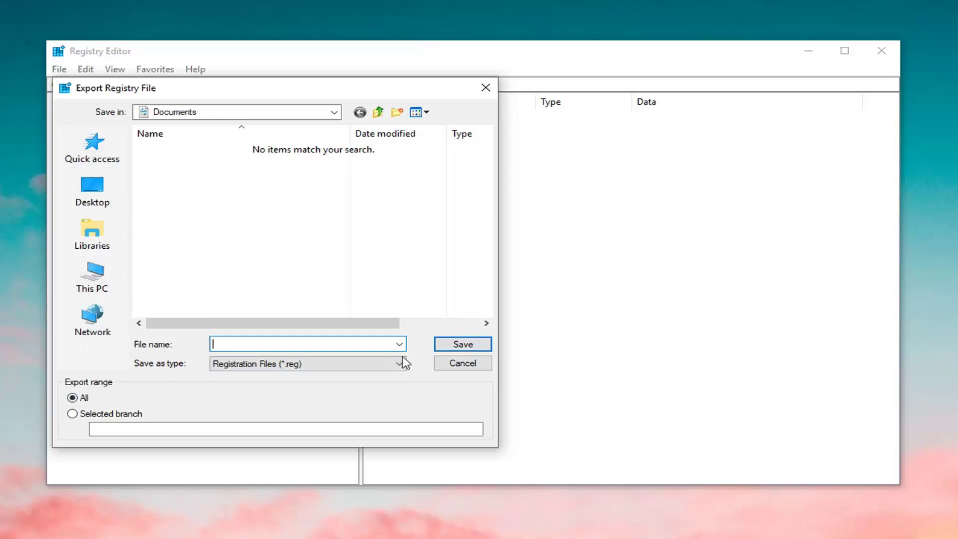
{"action": "left_click", "coordinate": [451, 364]}
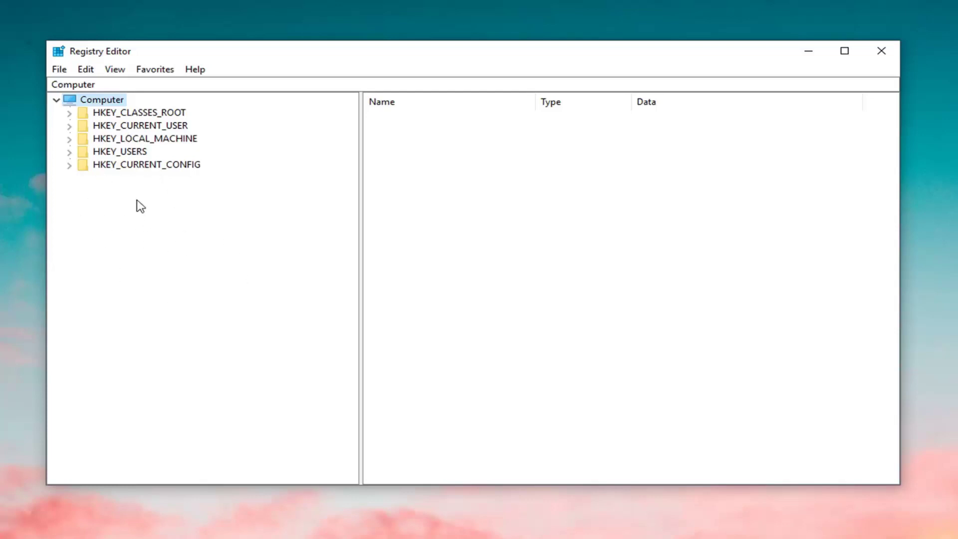
Open File > Import and cancel the Import Registry File dialog without importing anything.
{"action": "left_click", "coordinate": [59, 70]}
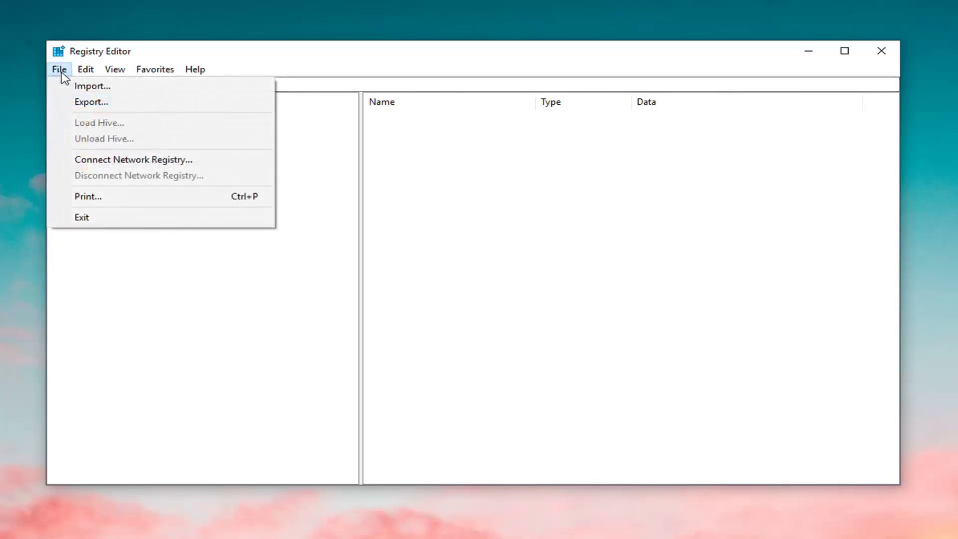
{"action": "left_click", "coordinate": [115, 86]}
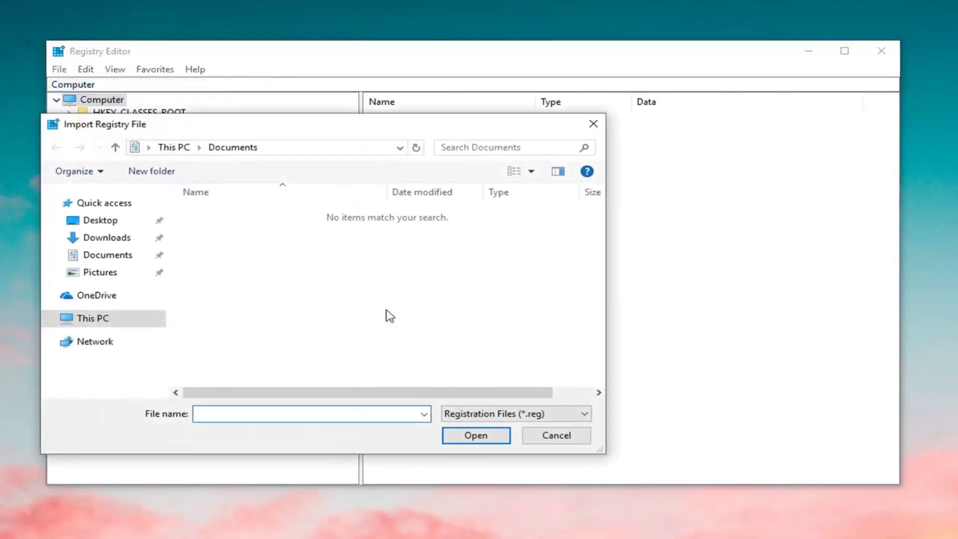
{"action": "left_click", "coordinate": [557, 436]}
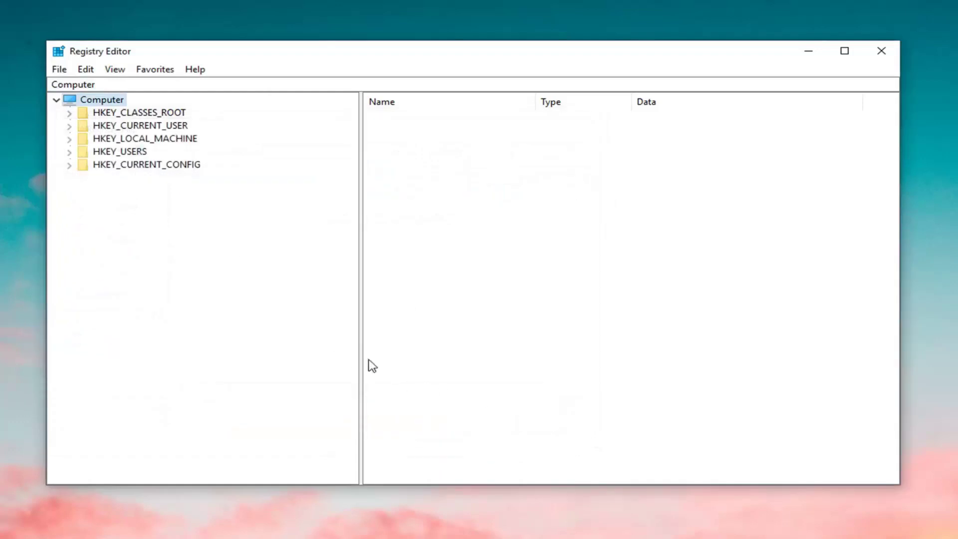
Expand HKEY_CLASSES_ROOT, jump to Msi.Package by typing msi, and expand its shell key.
{"action": "key", "text": "Down"}
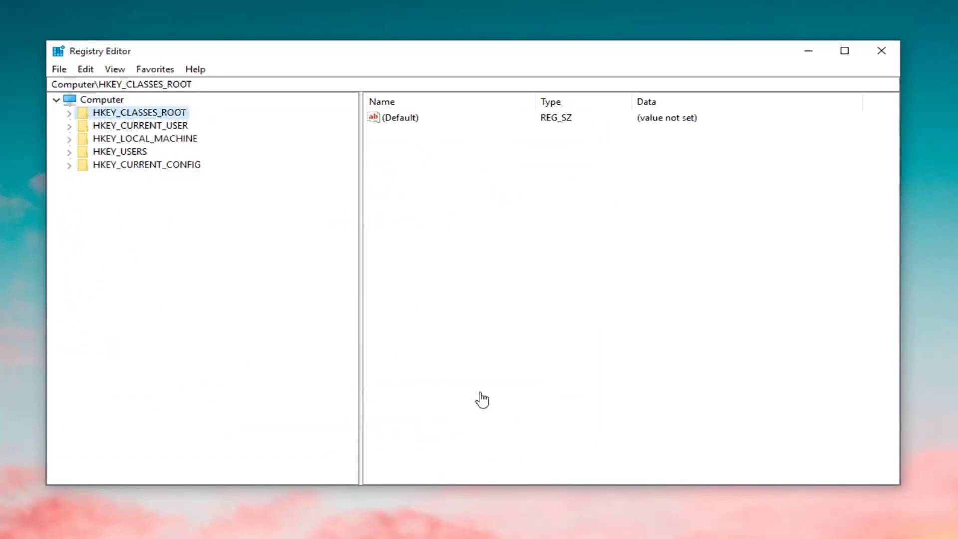
{"action": "left_click", "coordinate": [68, 113]}
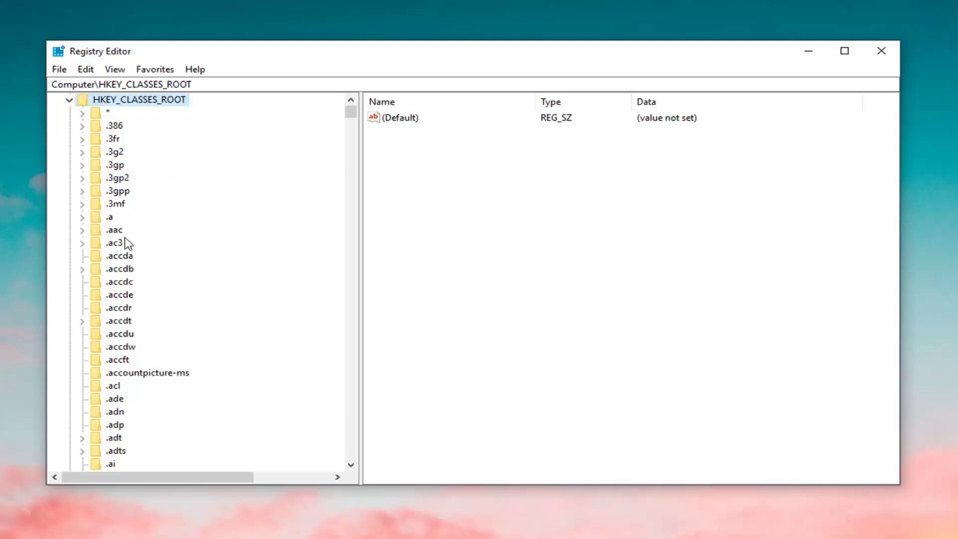
{"action": "left_click", "coordinate": [118, 192]}
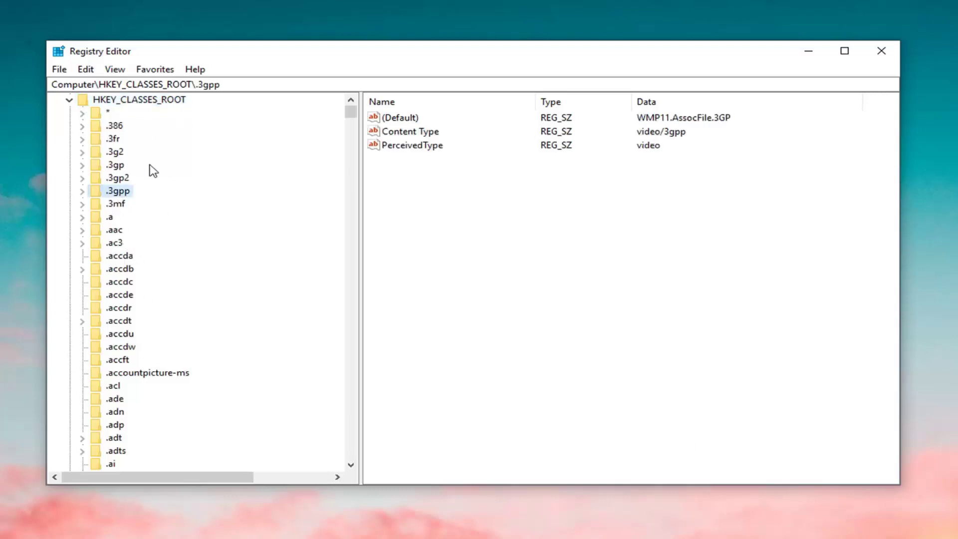
{"action": "type", "text": "msi"}
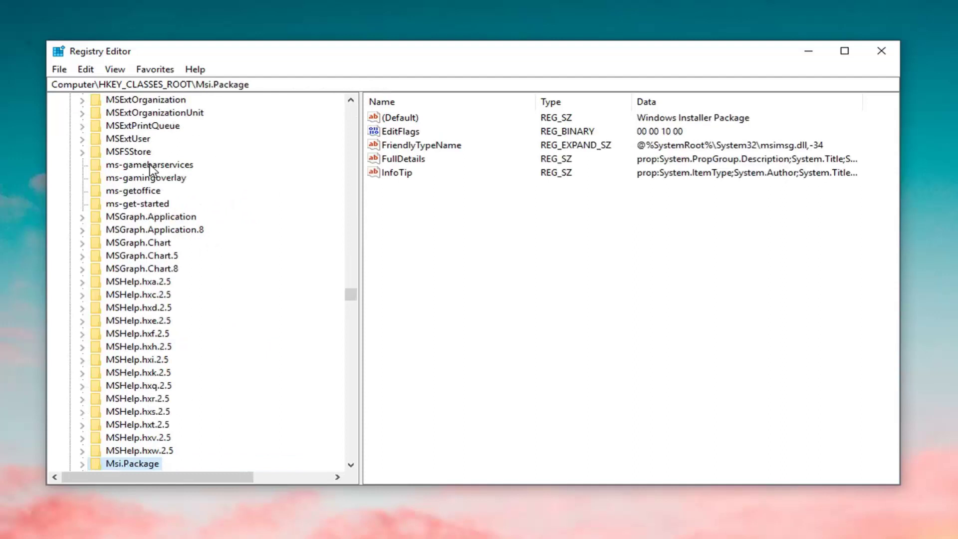
{"action": "scroll", "coordinate": [111, 395], "scroll_direction": "down", "scroll_amount": 2}
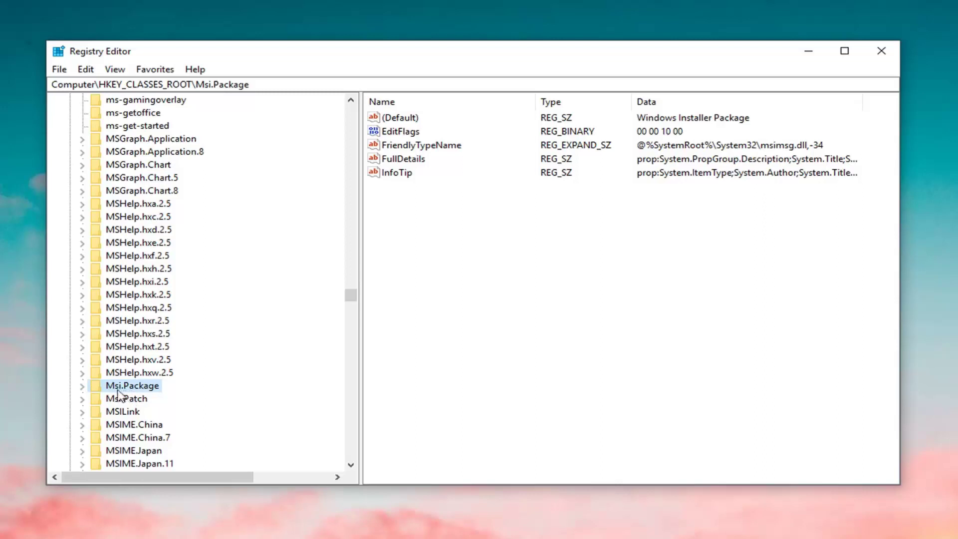
{"action": "left_click", "coordinate": [82, 386]}
{"action": "scroll", "coordinate": [88, 379], "scroll_direction": "down", "scroll_amount": 2}
{"action": "left_click", "coordinate": [126, 321]}
{"action": "left_click", "coordinate": [95, 320]}
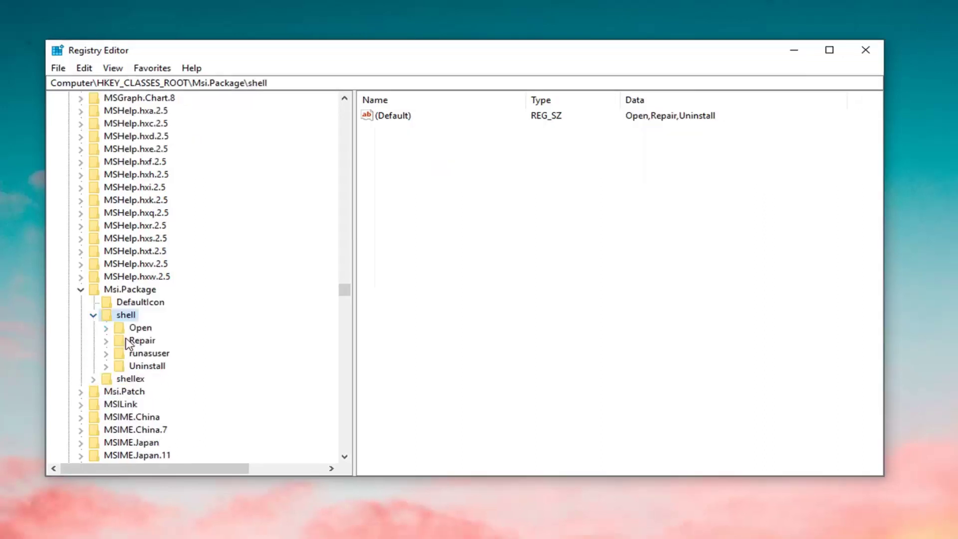
Add a subkey under shell with New > Key and name it runas.
{"action": "right_click", "coordinate": [121, 320]}
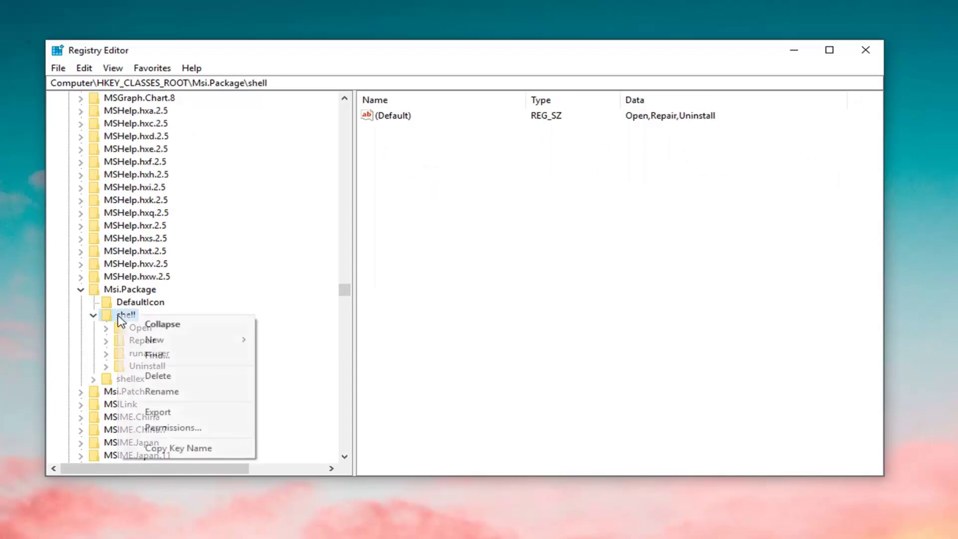
{"action": "mouse_move", "coordinate": [148, 343]}
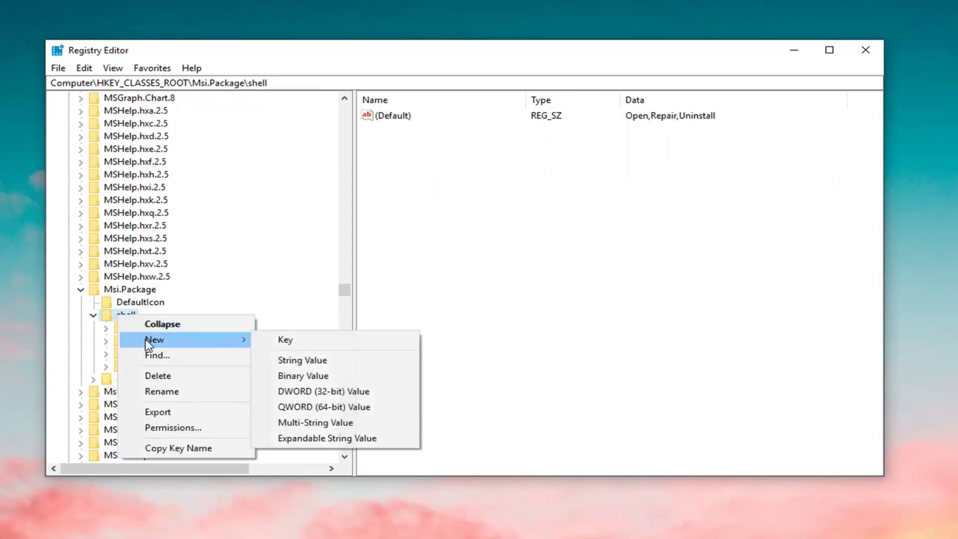
{"action": "left_click", "coordinate": [263, 341]}
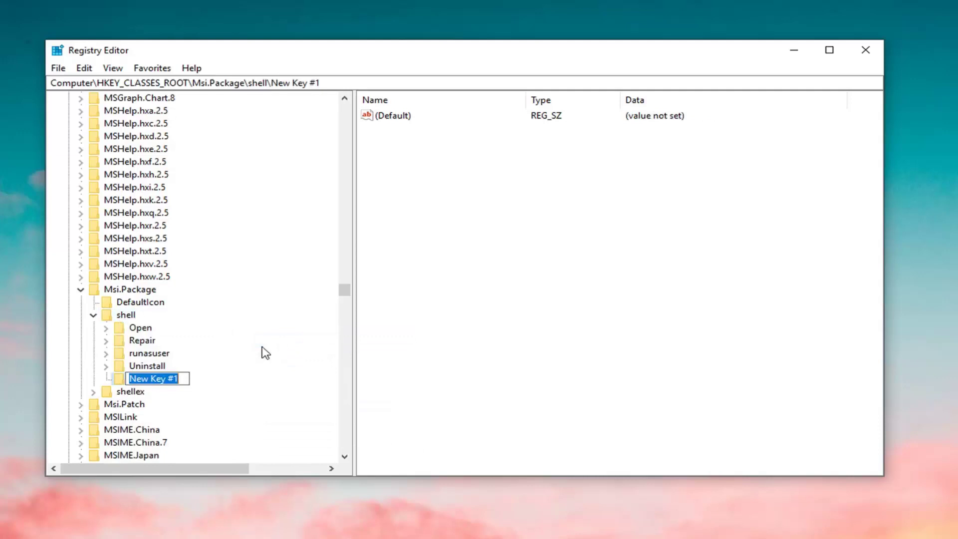
{"action": "type", "text": "run"}
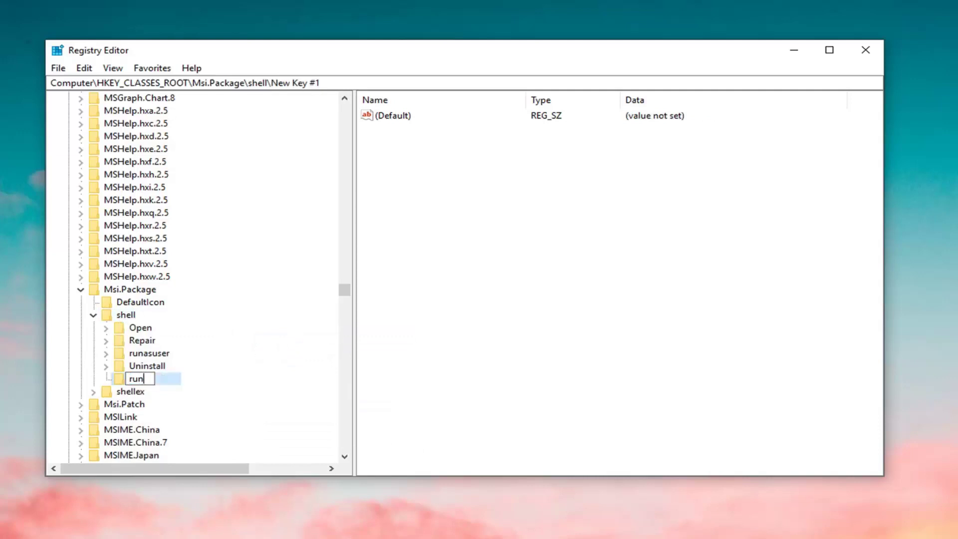
{"action": "type", "text": "as"}
{"action": "key", "text": "Return"}
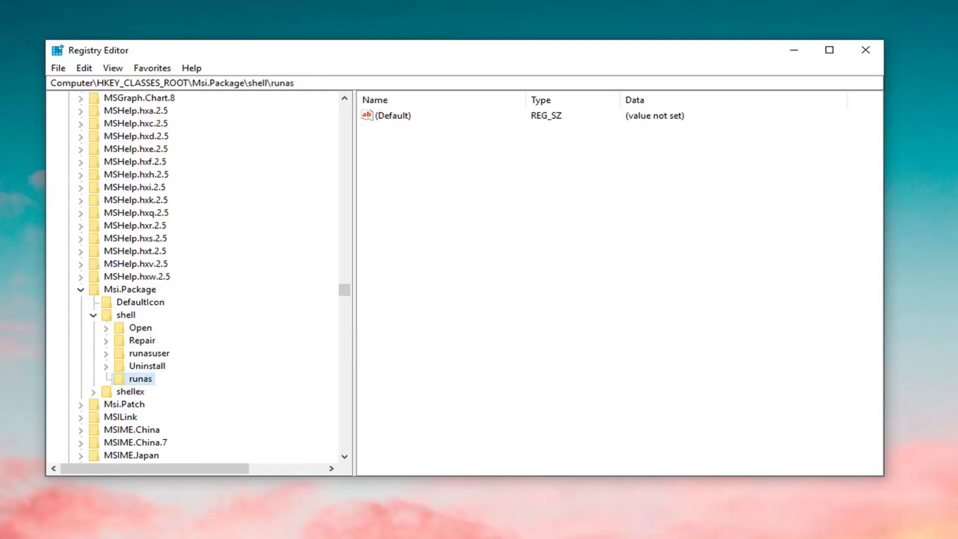
{"action": "key", "text": "Tab"}
Edit the runas key's (Default) value and set its data to 'Install as &administrator'.
{"action": "right_click", "coordinate": [396, 118]}
{"action": "left_click", "coordinate": [402, 120]}
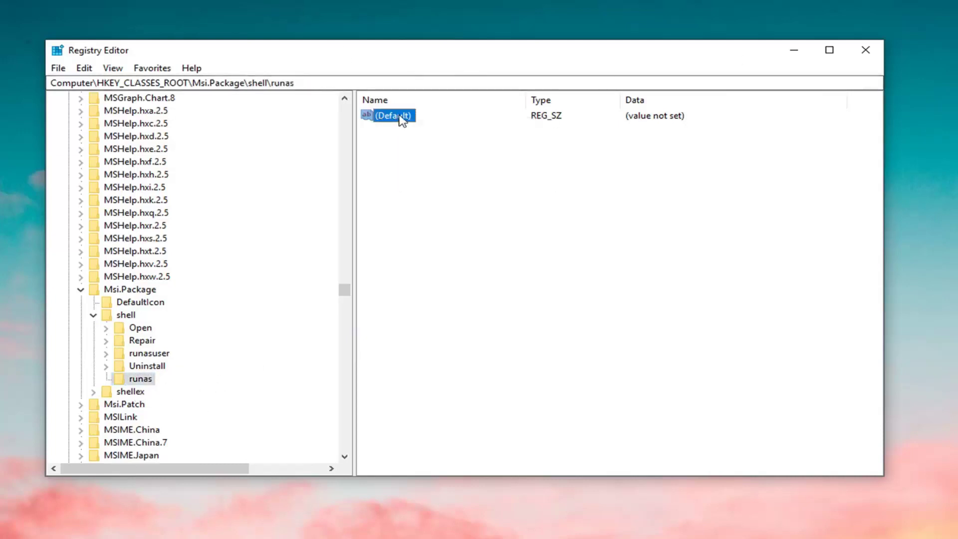
{"action": "double_click", "coordinate": [394, 116]}
{"action": "left_click_drag", "start_coordinate": [285, 105], "coordinate": [608, 165]}
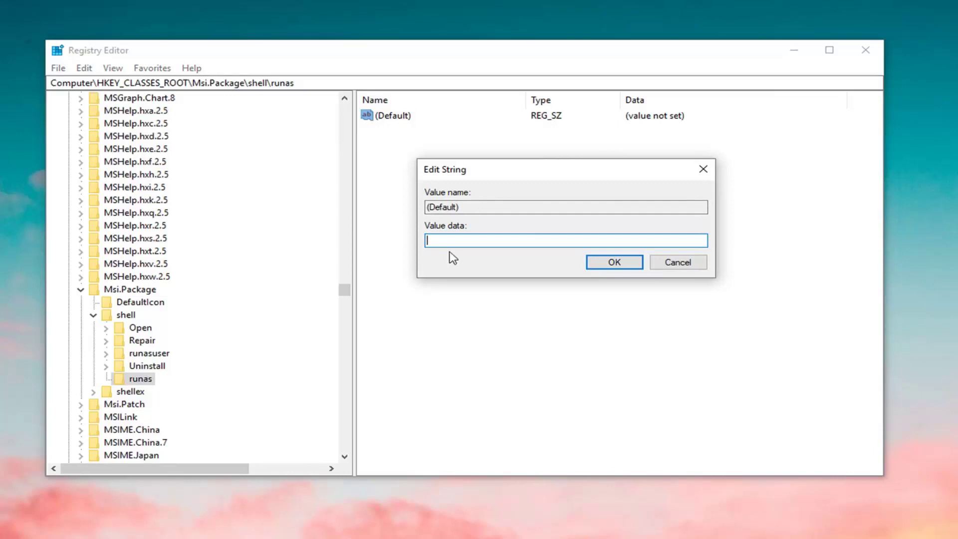
{"action": "type", "text": "I"}
{"action": "type", "text": "nstall as "}
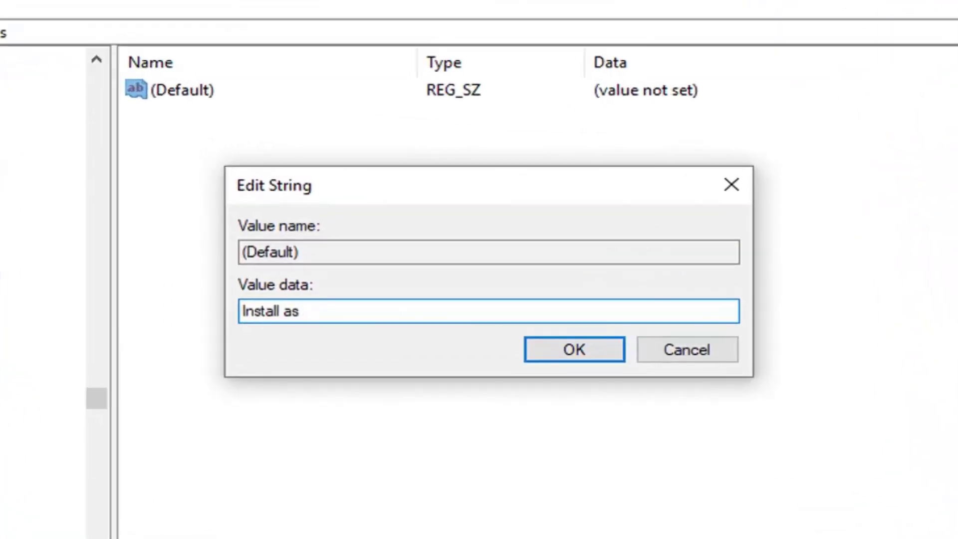
{"action": "type", "text": "&"}
{"action": "type", "text": "ad"}
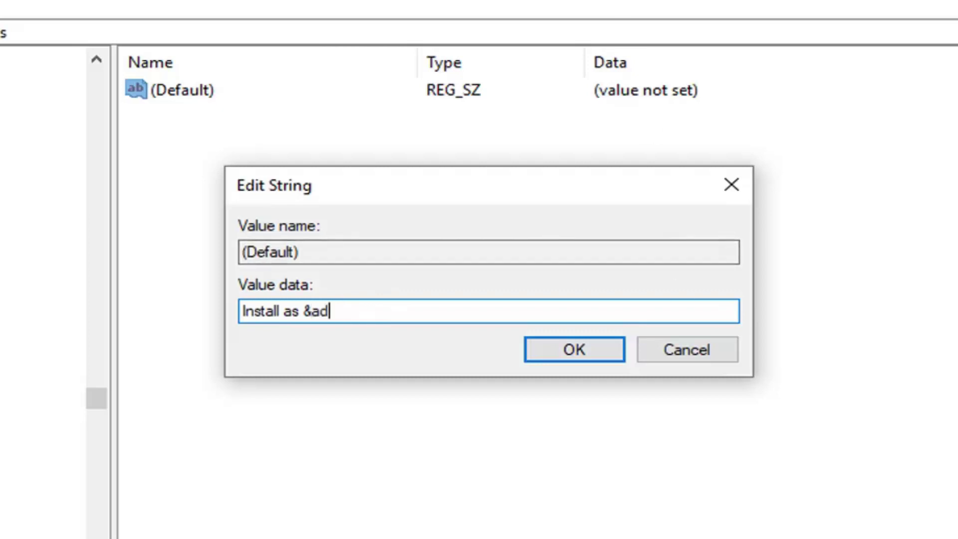
{"action": "type", "text": "ministrator"}
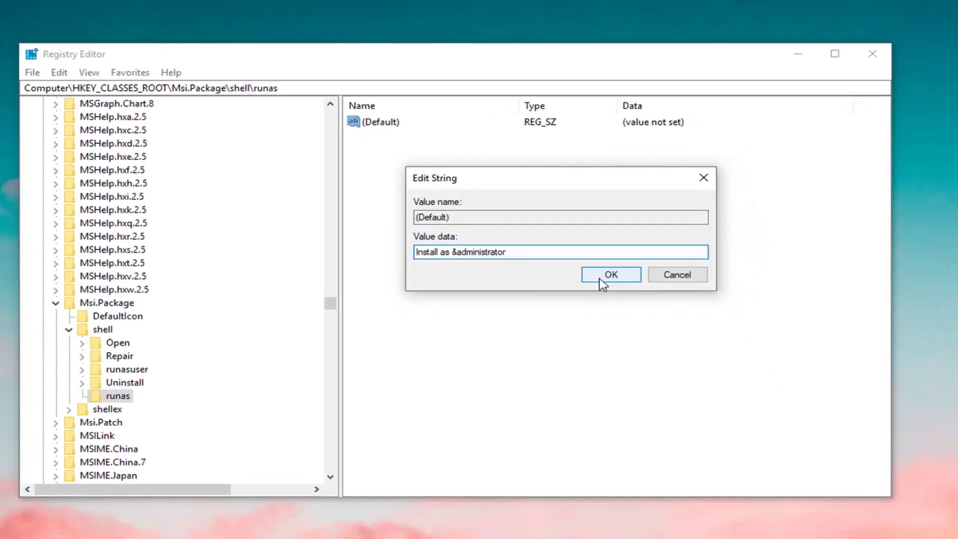
{"action": "left_click", "coordinate": [582, 308]}
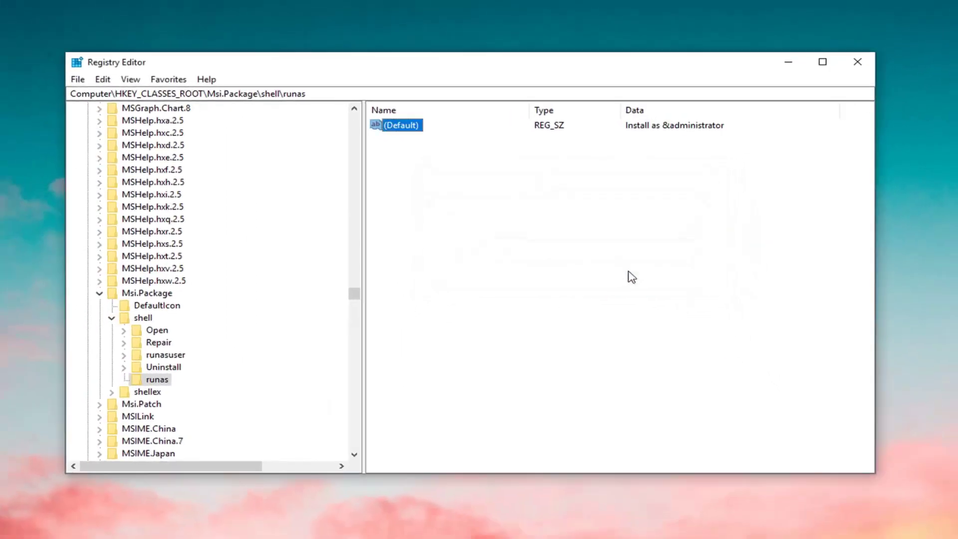
Create a 'command' subkey under runas and open its (Default) value for editing.
{"action": "left_click", "coordinate": [161, 381]}
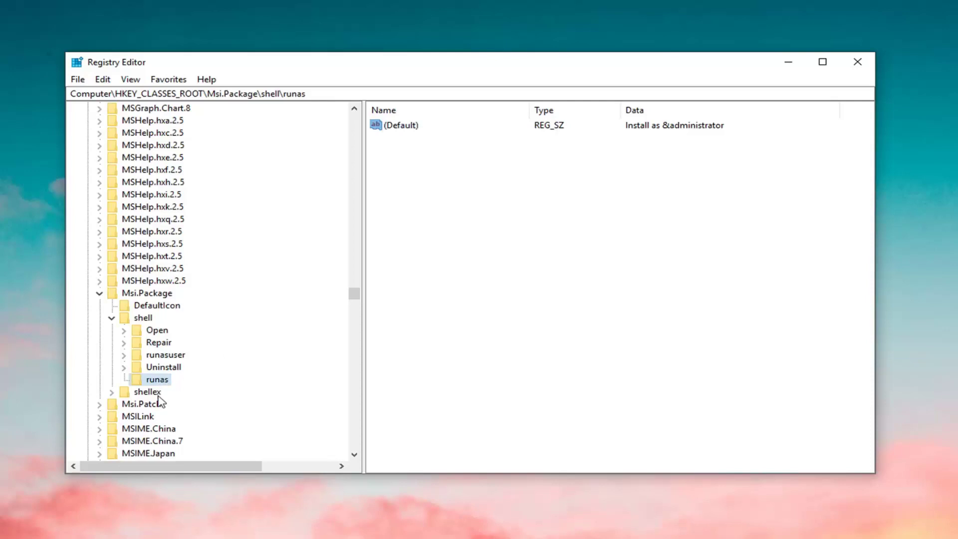
{"action": "right_click", "coordinate": [162, 386]}
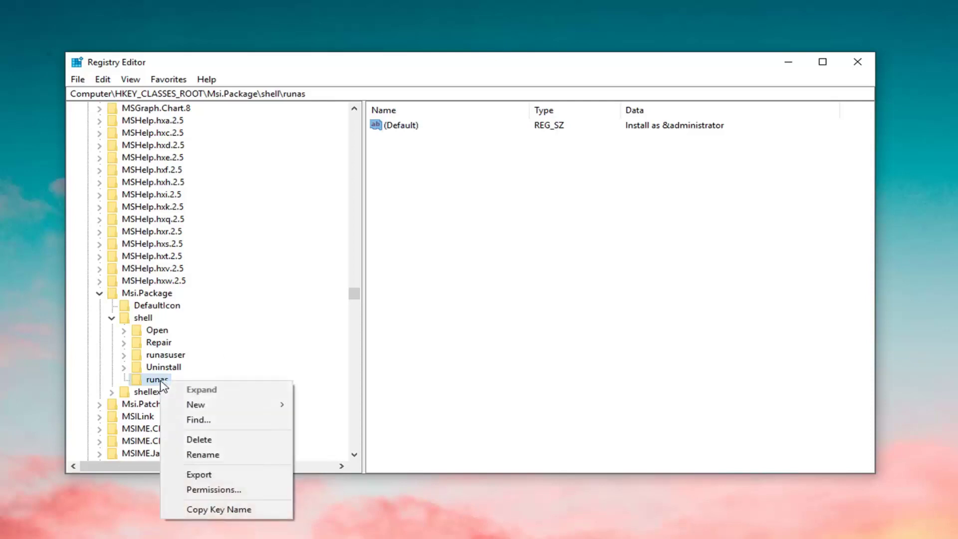
{"action": "mouse_move", "coordinate": [194, 404]}
{"action": "left_click", "coordinate": [319, 405]}
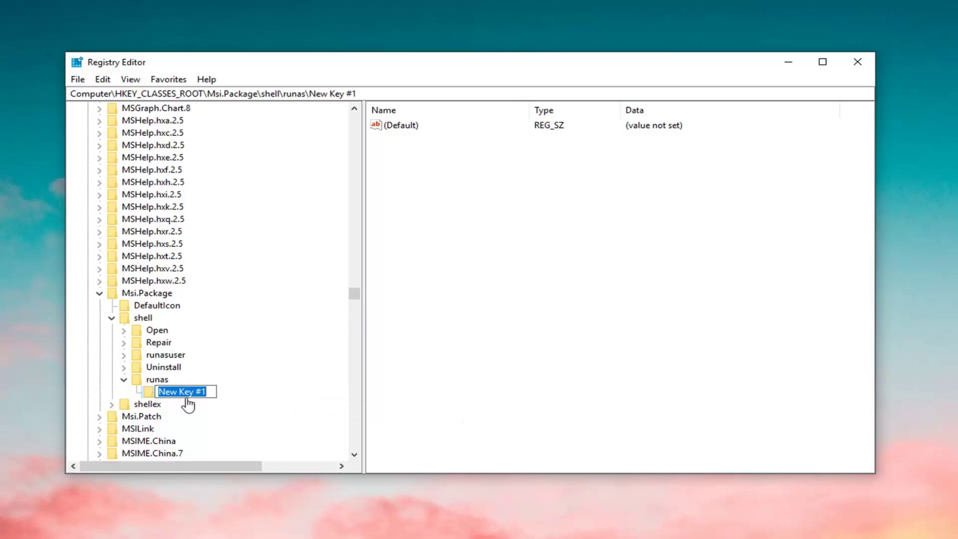
{"action": "key", "text": "End"}
{"action": "key", "text": "shift+Home"}
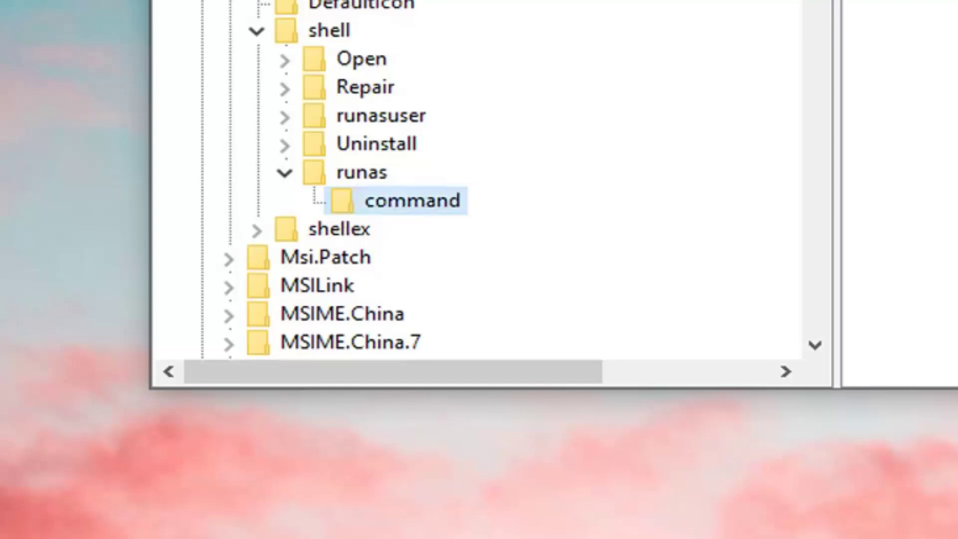
{"action": "key", "text": "Tab"}
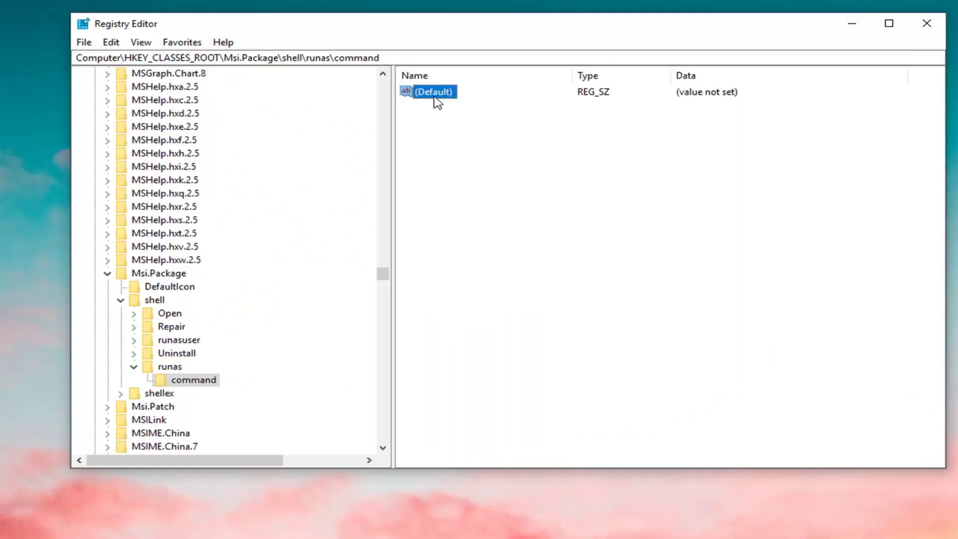
{"action": "double_click", "coordinate": [435, 99]}
{"action": "left_click_drag", "start_coordinate": [302, 105], "coordinate": [605, 160]}
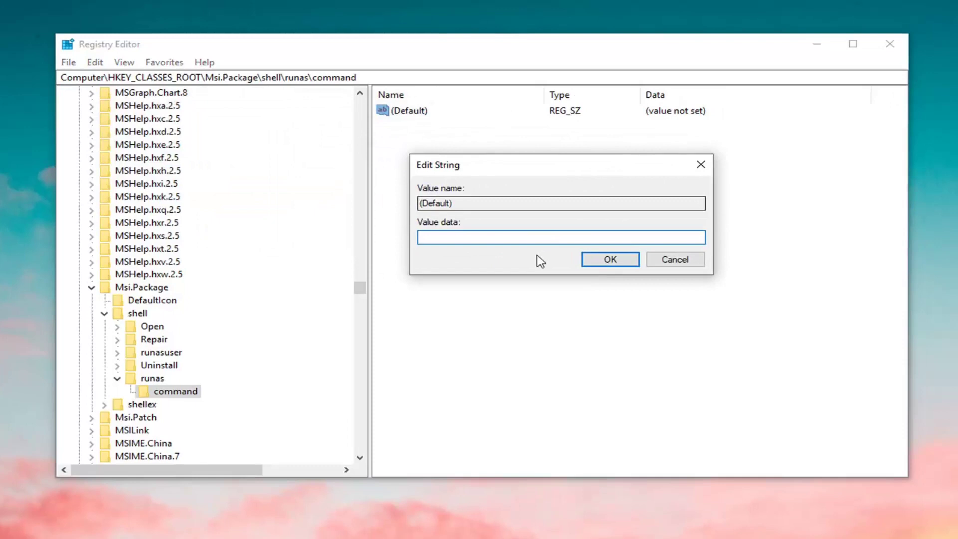
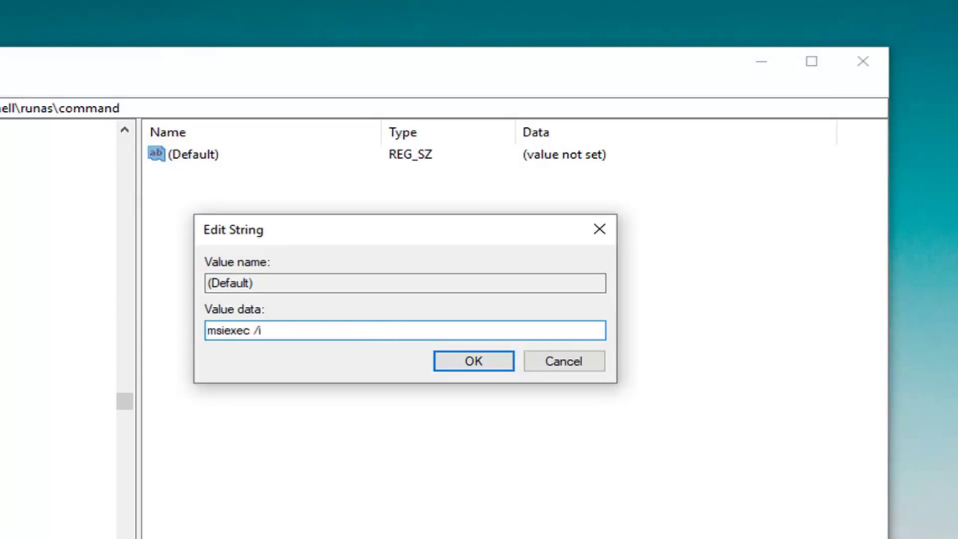
Finish the Msi.Package runas command default value as msiexec /i "%1", save it, and exit Registry Editor.
{"action": "type", "text": "\""}
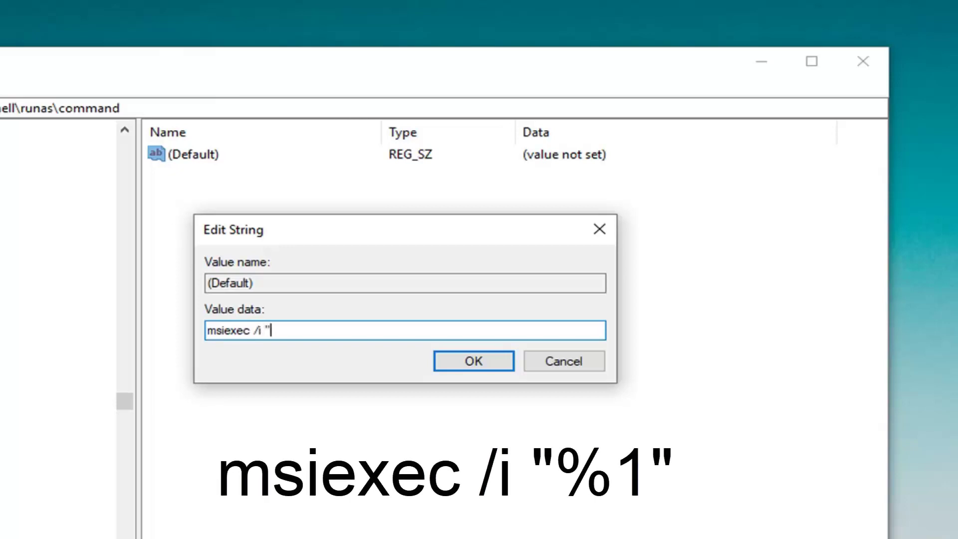
{"action": "type", "text": "%1\""}
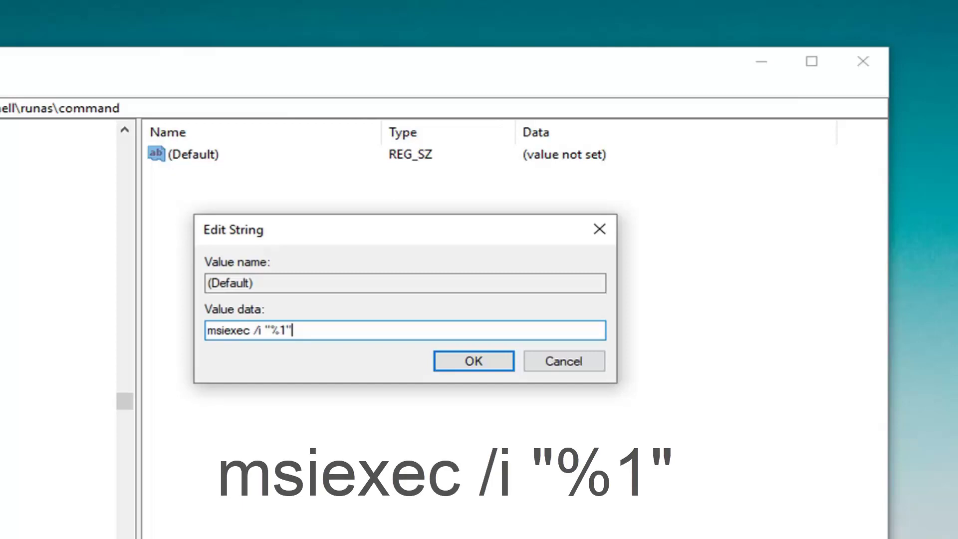
{"action": "left_click", "coordinate": [473, 361]}
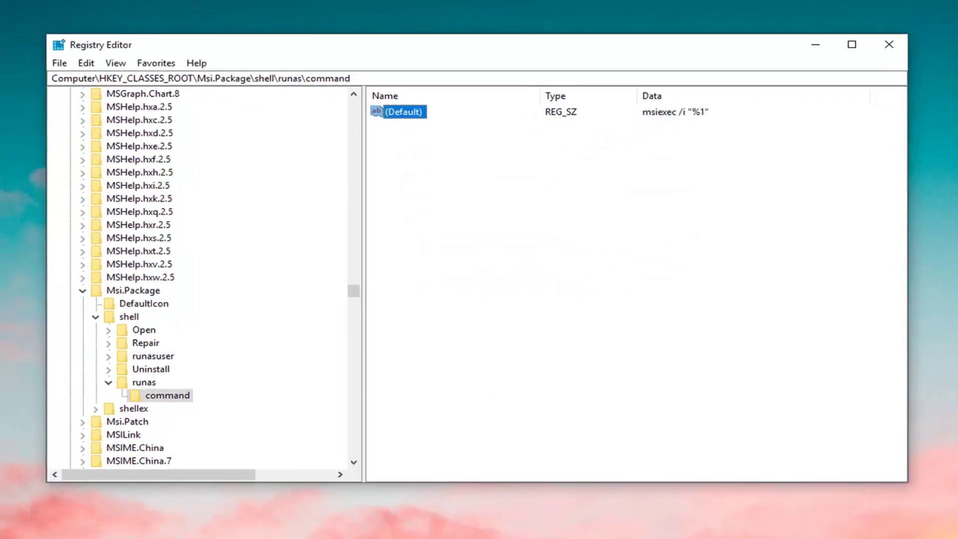
{"action": "left_click", "coordinate": [886, 46]}
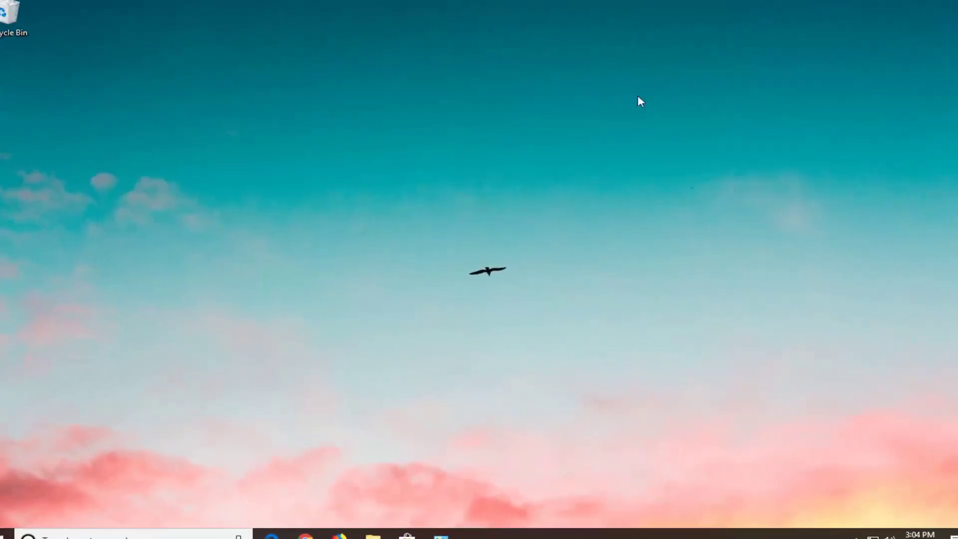